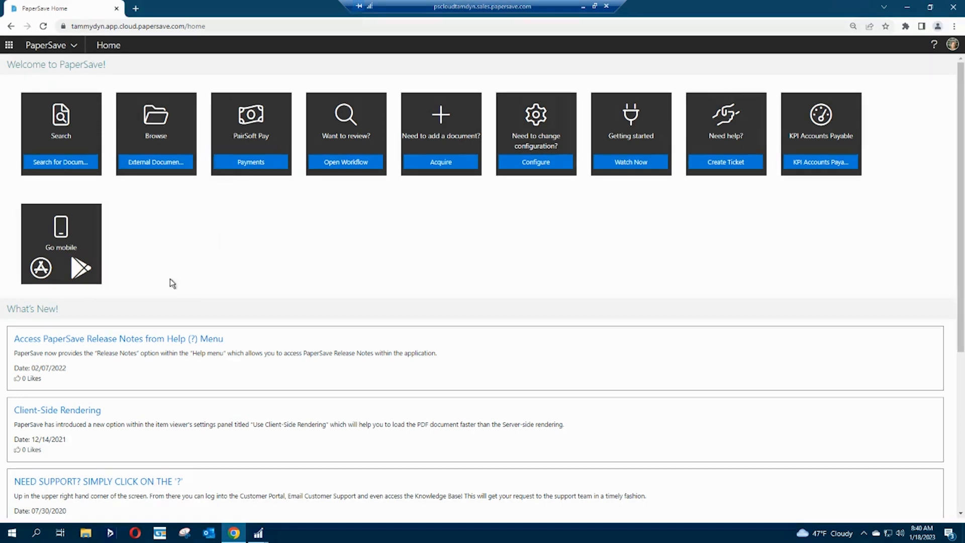
Open the workflow and start a new item for incoming GP Non PO invoices.
{"action": "left_click", "coordinate": [353, 163]}
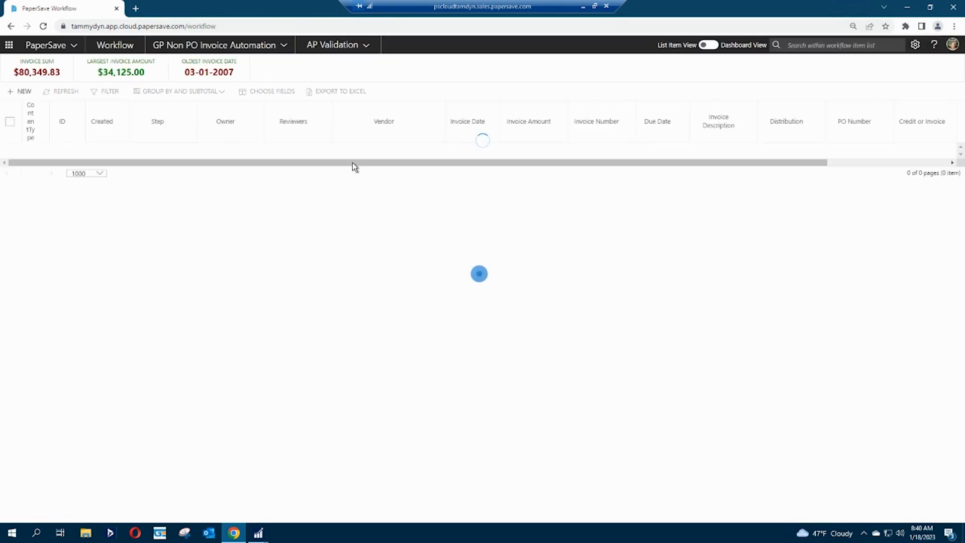
{"action": "left_click", "coordinate": [20, 94]}
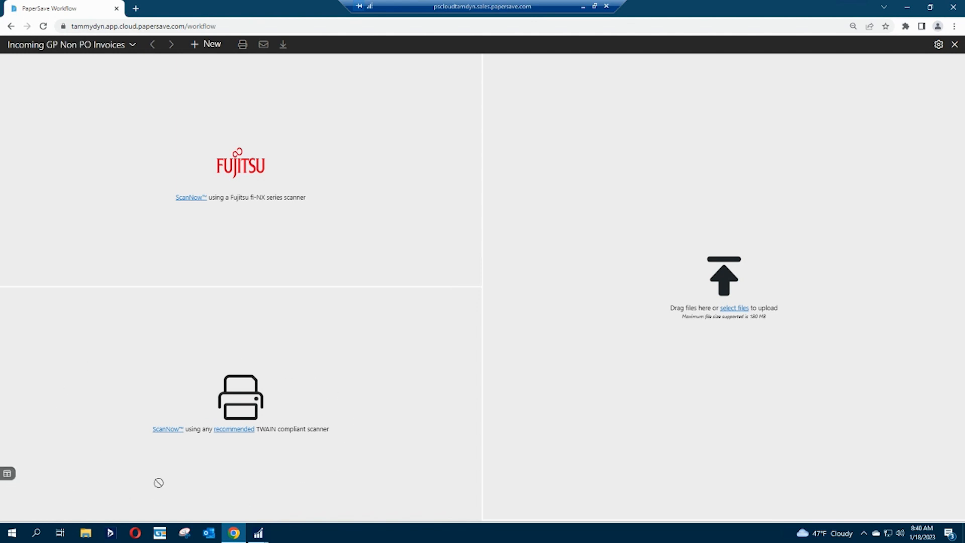
{"action": "left_click_drag", "start_coordinate": [195, 379], "coordinate": [722, 307]}
Upload the demo invoices from Northwind Traders 10979.pdf through StoreSupply.pdf, accepting the batch and field defaults.
{"action": "left_click", "coordinate": [724, 308]}
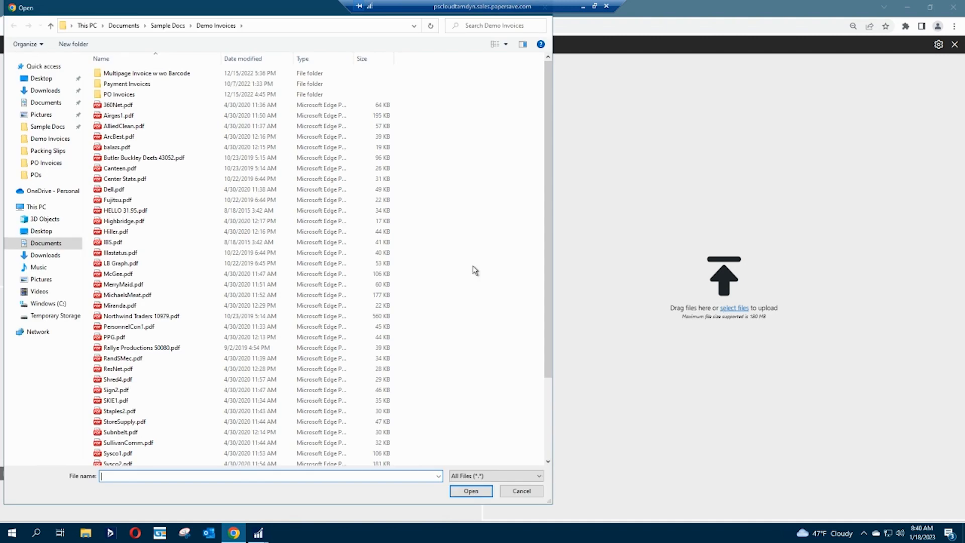
{"action": "left_click", "coordinate": [132, 317]}
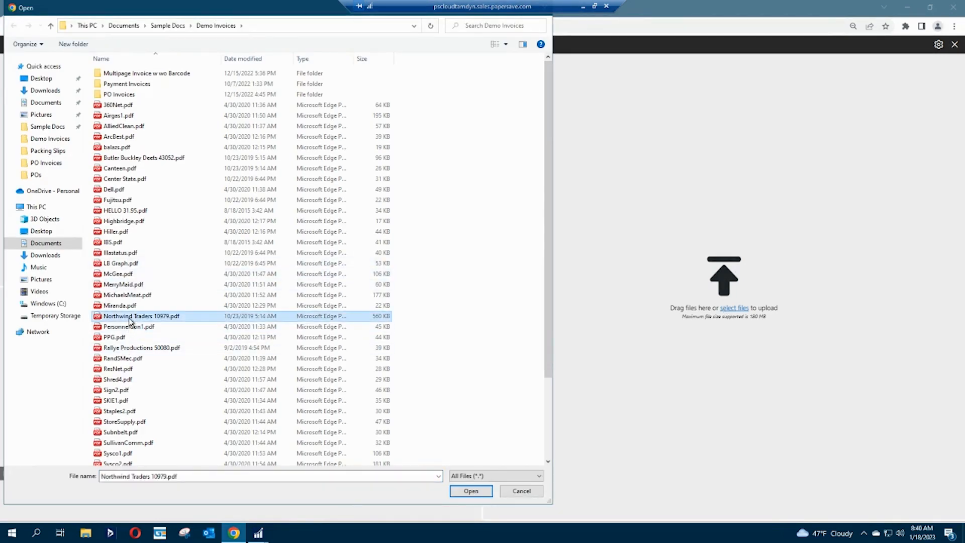
{"action": "left_click", "coordinate": [121, 424], "text": "shift"}
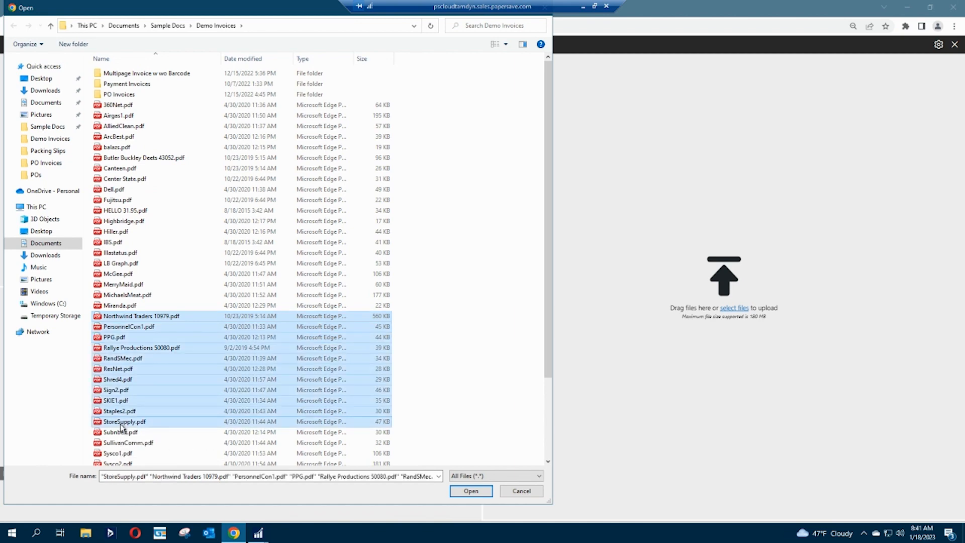
{"action": "left_click", "coordinate": [472, 492]}
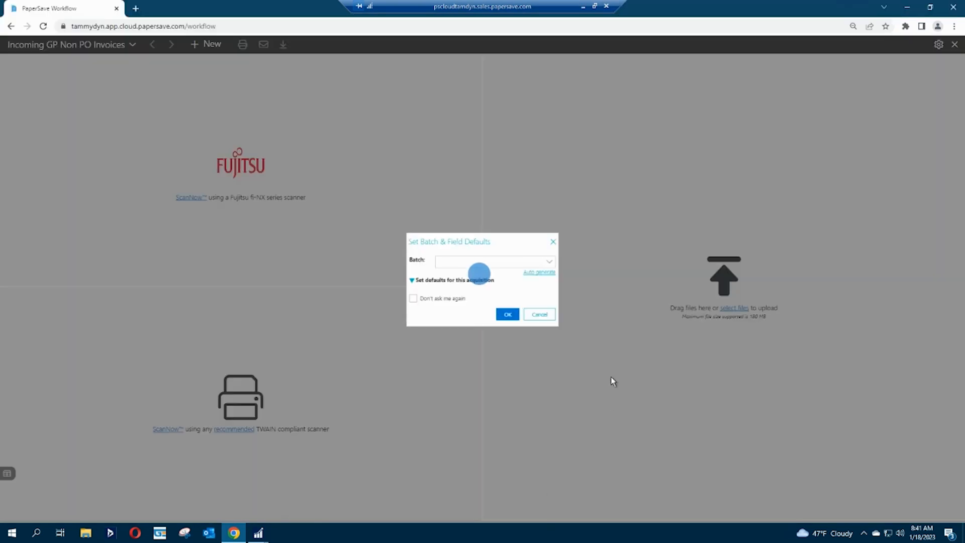
{"action": "left_click", "coordinate": [512, 324]}
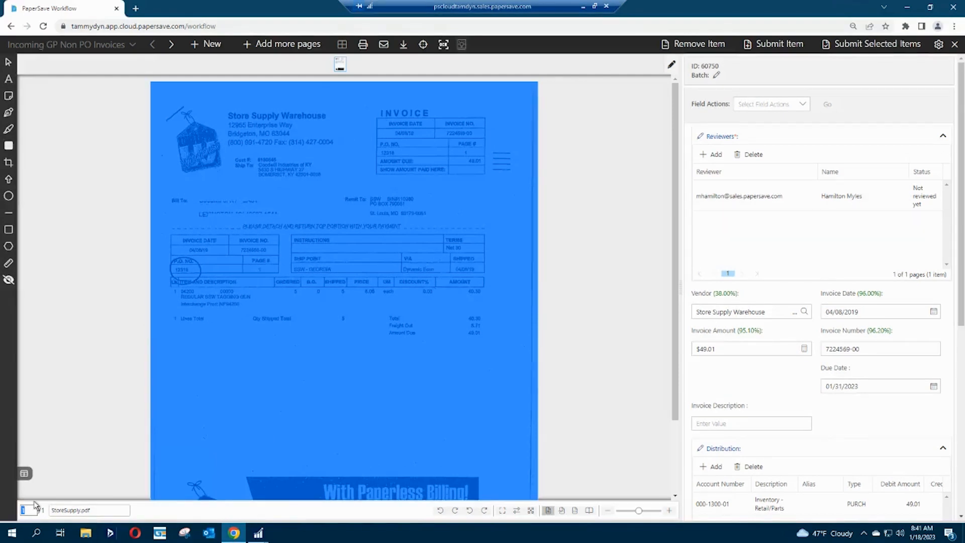
Check the captured data in the acquired items list, then submit all items to the workflow and close the acquisition viewer.
{"action": "left_click", "coordinate": [24, 473]}
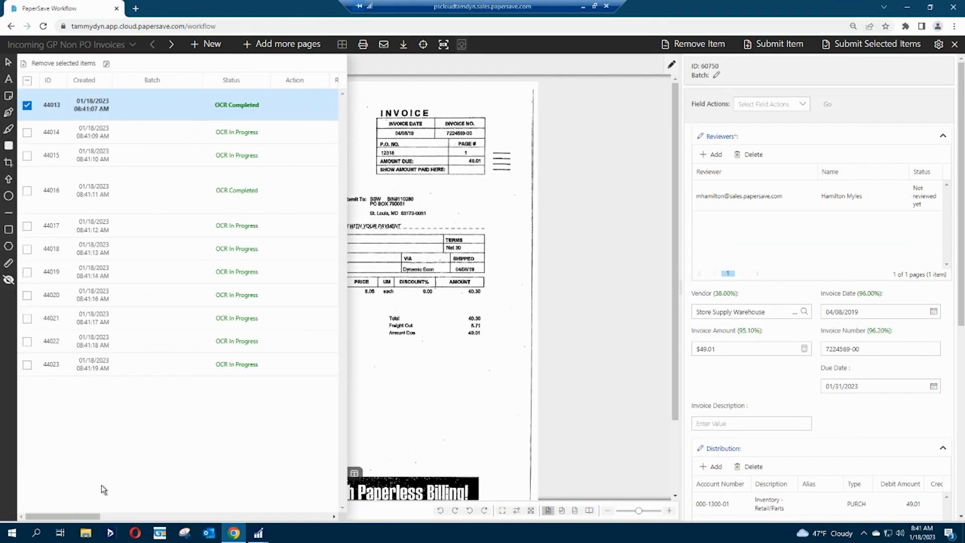
{"action": "left_click_drag", "start_coordinate": [67, 519], "coordinate": [133, 528]}
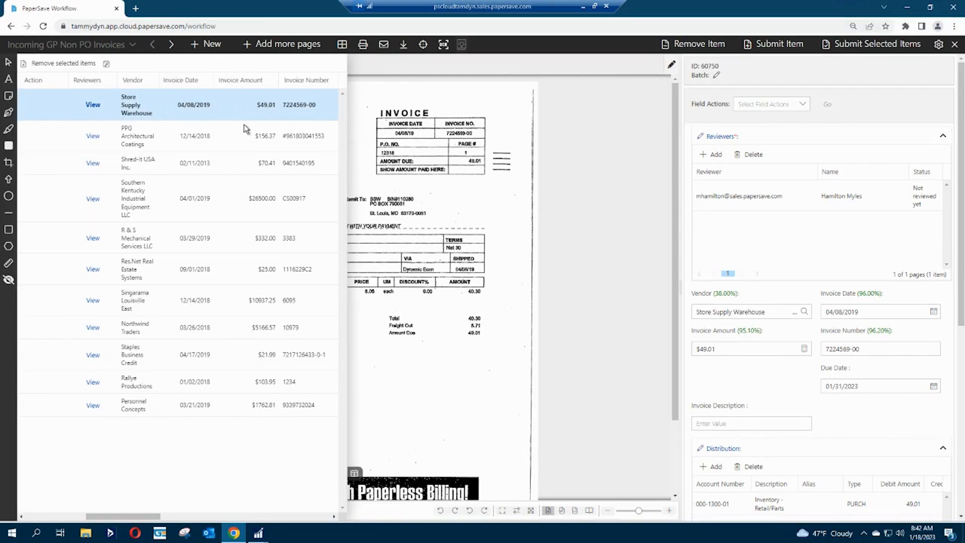
{"action": "left_click_drag", "start_coordinate": [125, 517], "coordinate": [64, 517]}
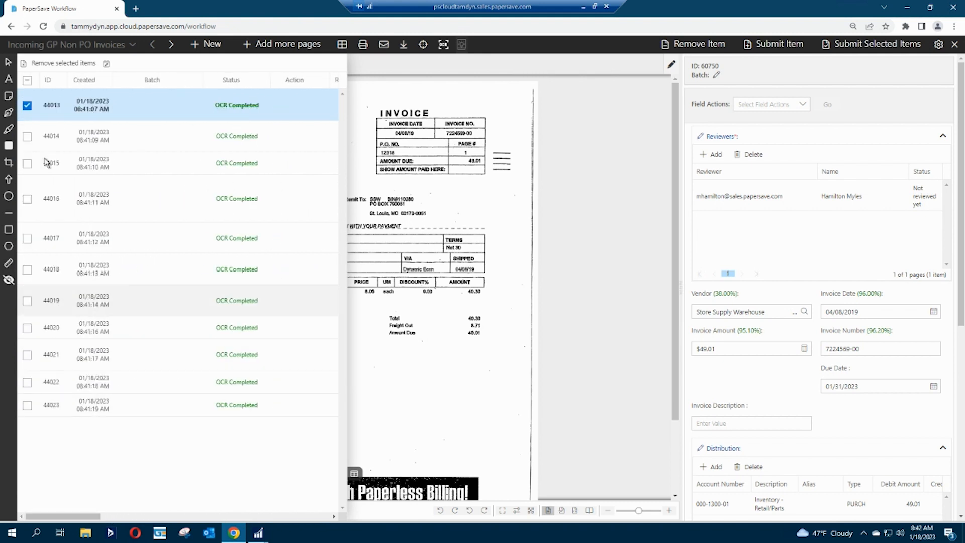
{"action": "left_click", "coordinate": [27, 81]}
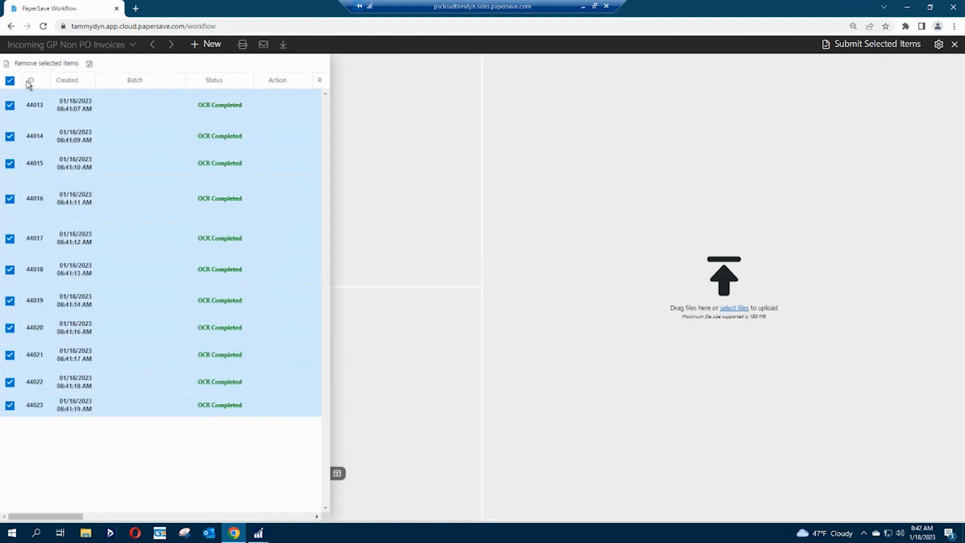
{"action": "left_click", "coordinate": [863, 45]}
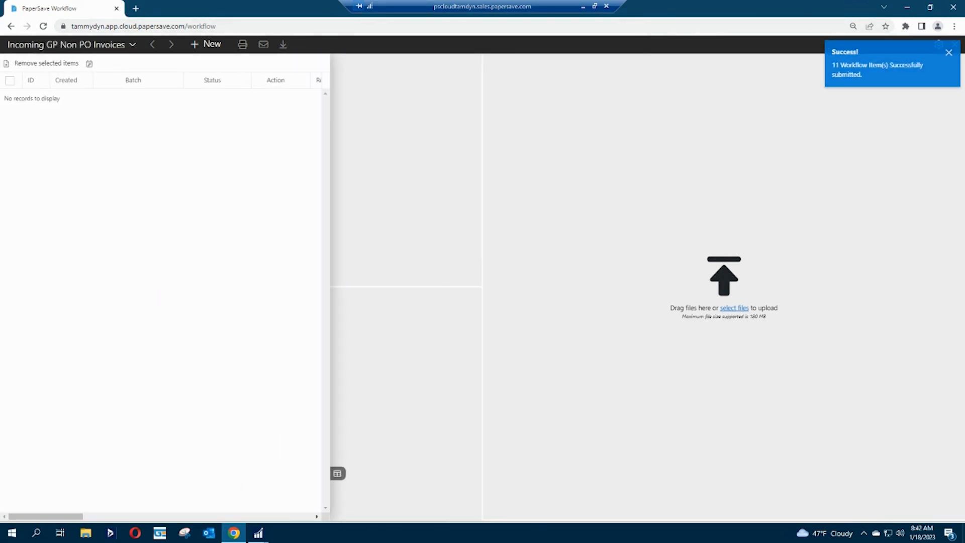
{"action": "left_click", "coordinate": [948, 53]}
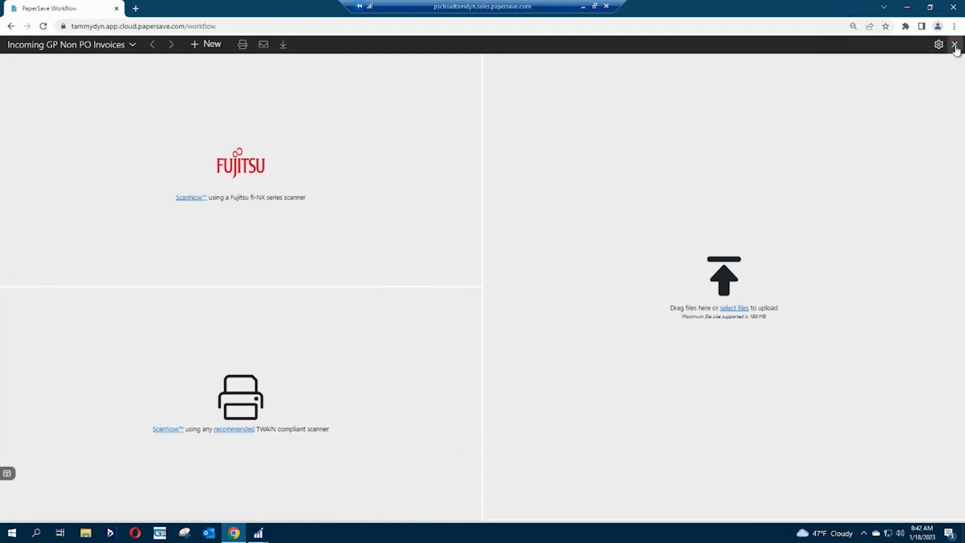
{"action": "left_click", "coordinate": [954, 45]}
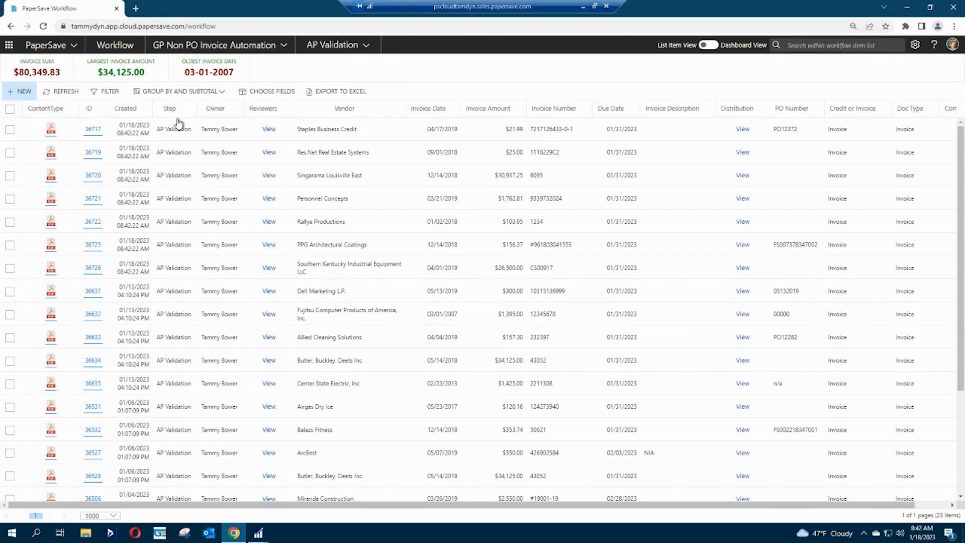
Route the Staples Business Credit and Res.Net Real Estate Systems invoices to review, then close the item viewer.
{"action": "left_click", "coordinate": [94, 132]}
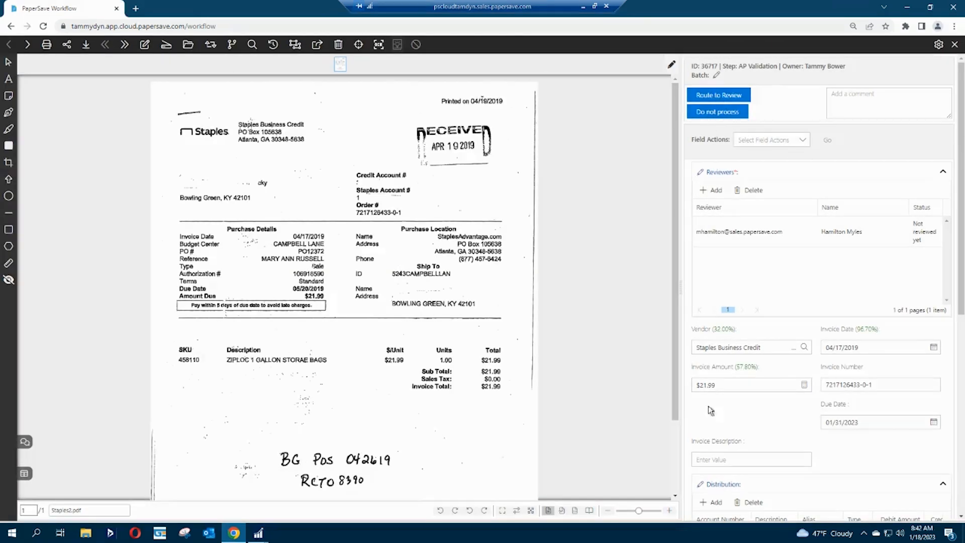
{"action": "left_click", "coordinate": [715, 99]}
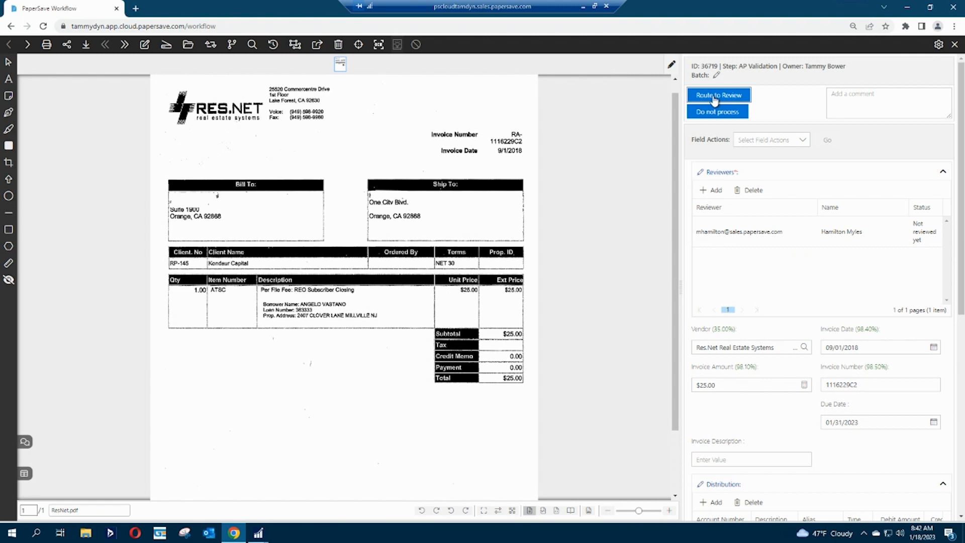
{"action": "left_click", "coordinate": [714, 98]}
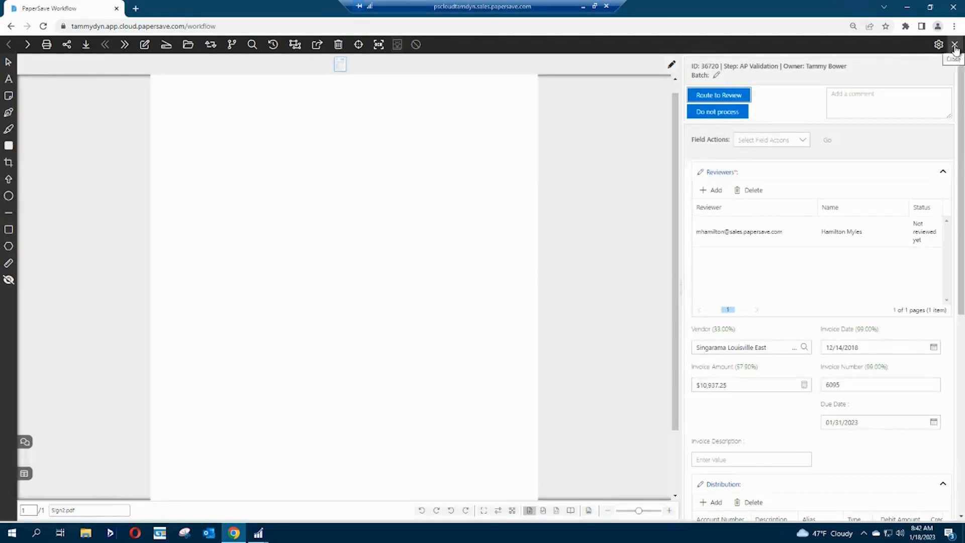
{"action": "left_click", "coordinate": [955, 45]}
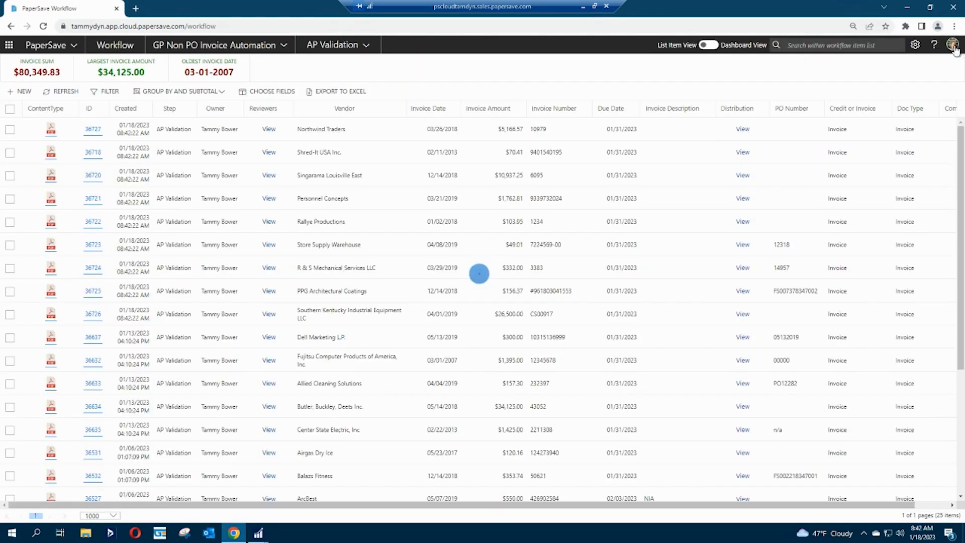
Filter the workflow to the AP Review step and open the Store Supply Warehouse invoice.
{"action": "left_click", "coordinate": [369, 46]}
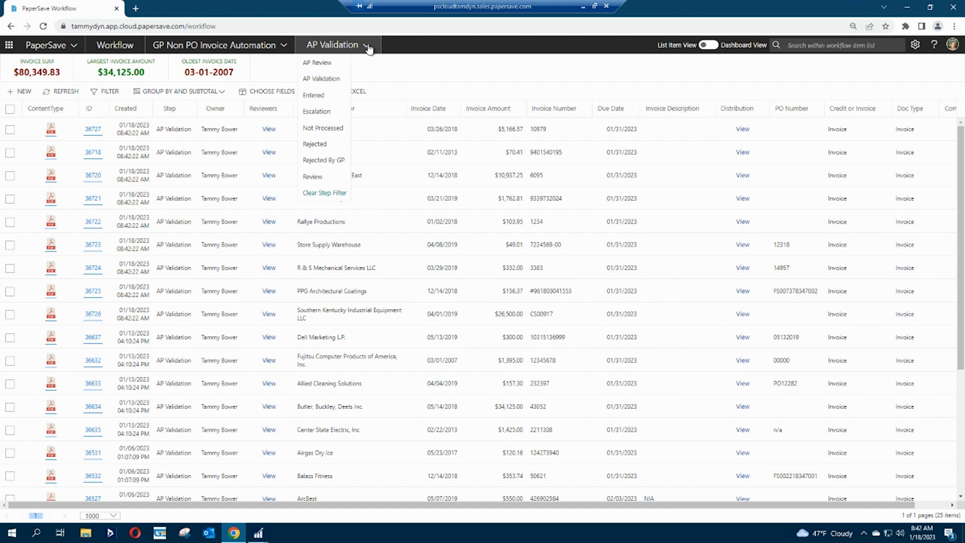
{"action": "left_click", "coordinate": [319, 63]}
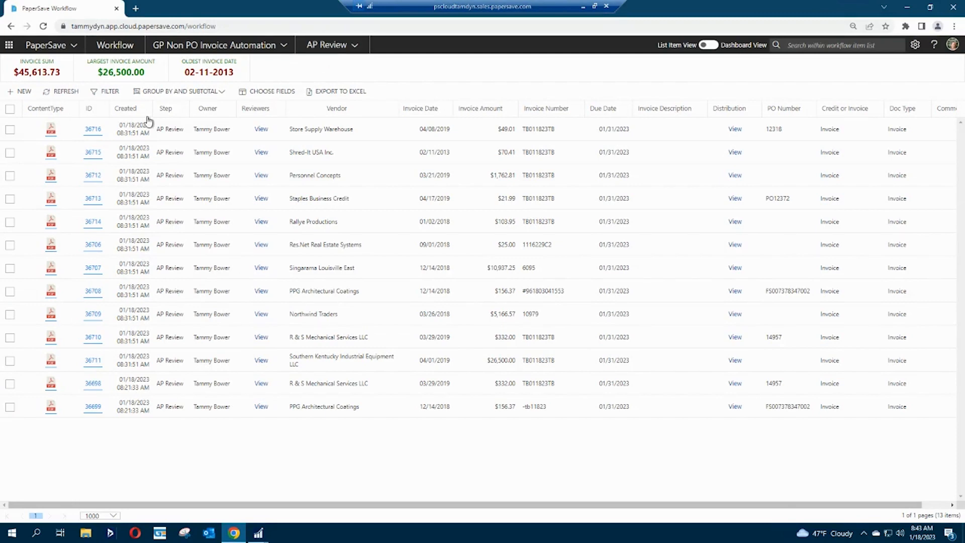
{"action": "left_click", "coordinate": [94, 130]}
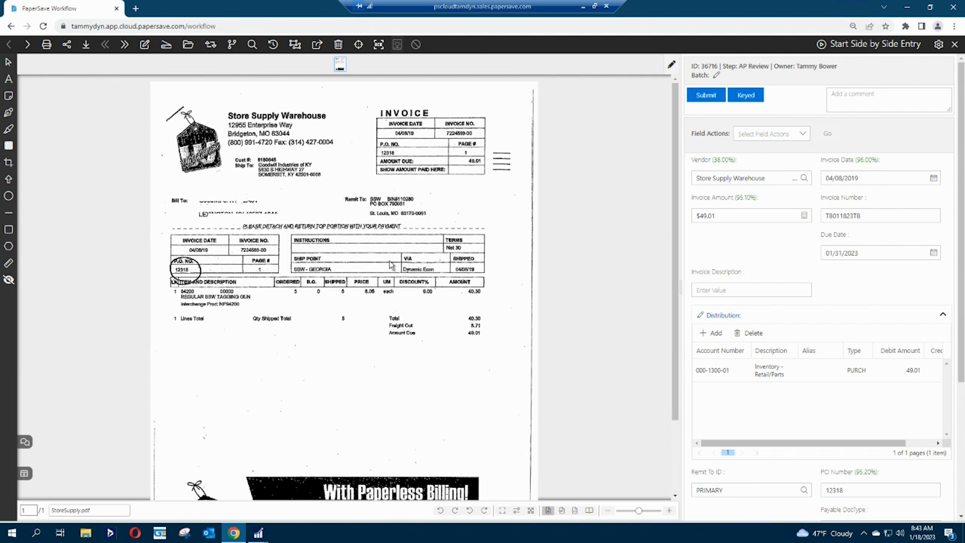
Examine the invoice's workflow conversation and item history.
{"action": "left_click", "coordinate": [25, 441]}
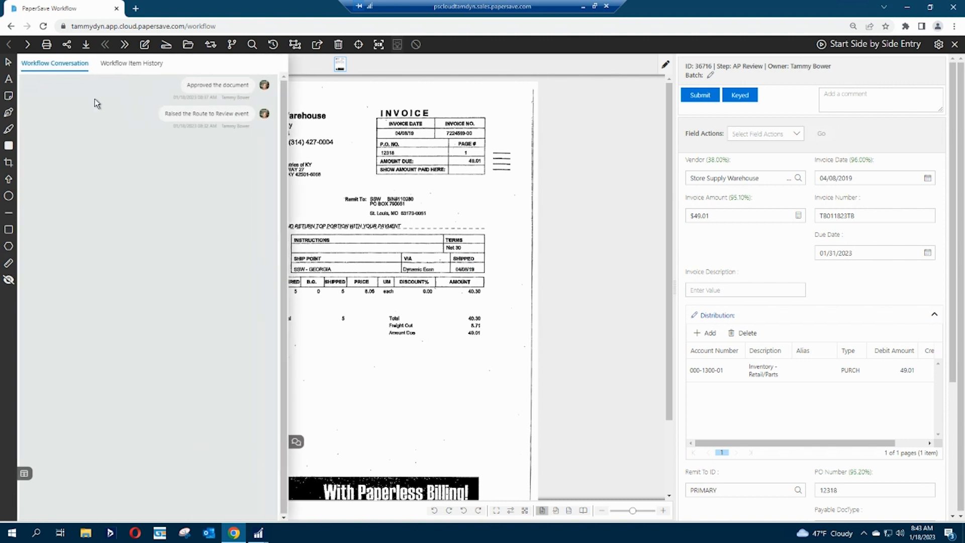
{"action": "left_click", "coordinate": [130, 69]}
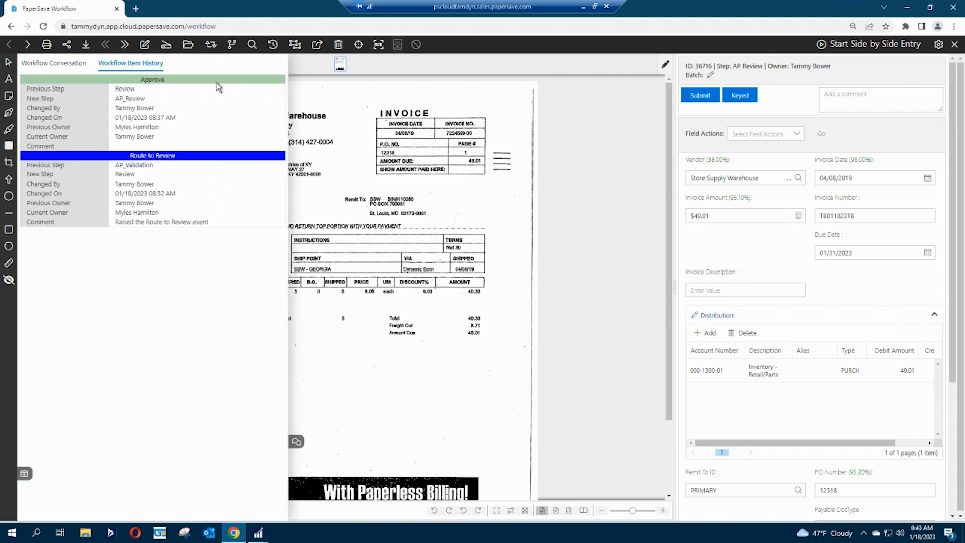
{"action": "left_click", "coordinate": [588, 206]}
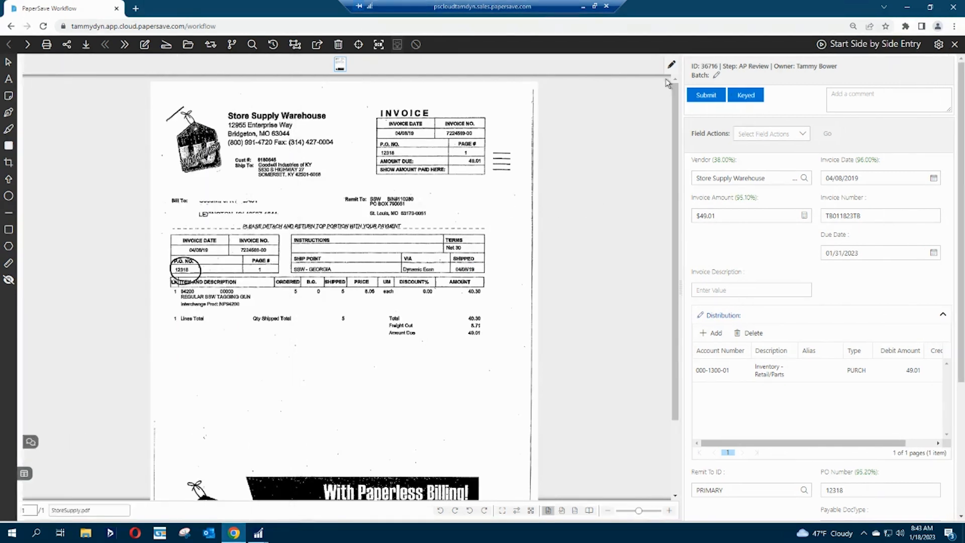
Submit the first six AP Review invoices in sequence, from Store Supply Warehouse through Res.Net Real Estate Systems.
{"action": "left_click", "coordinate": [708, 96]}
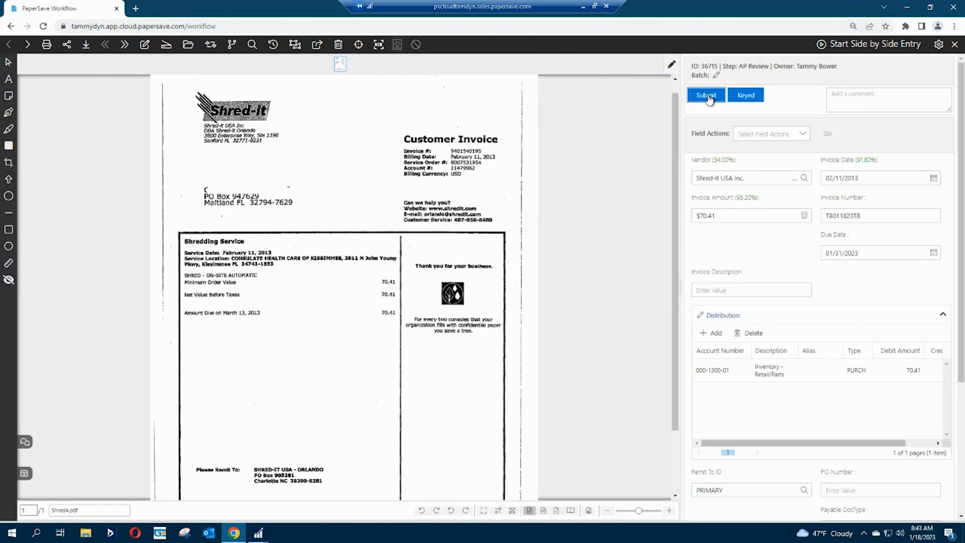
{"action": "left_click", "coordinate": [706, 95]}
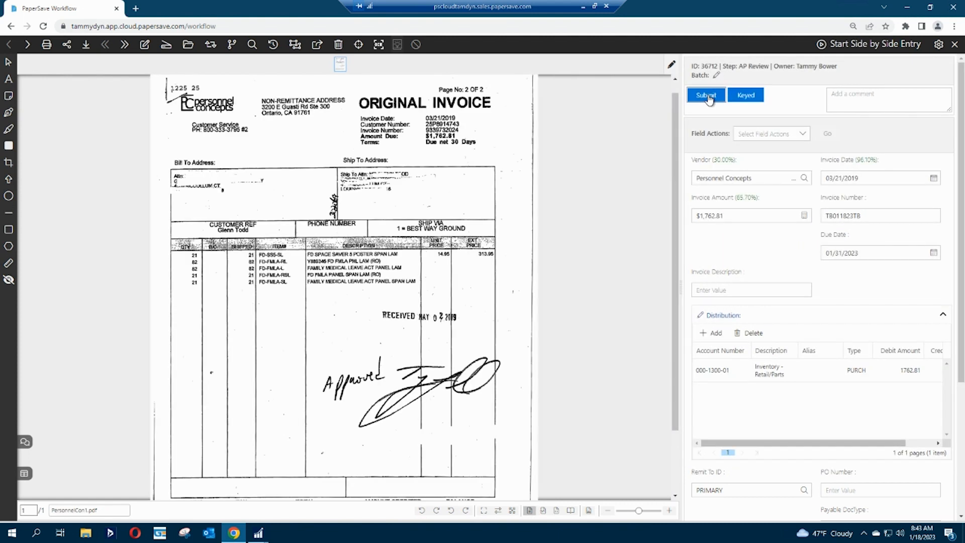
{"action": "left_click", "coordinate": [707, 96]}
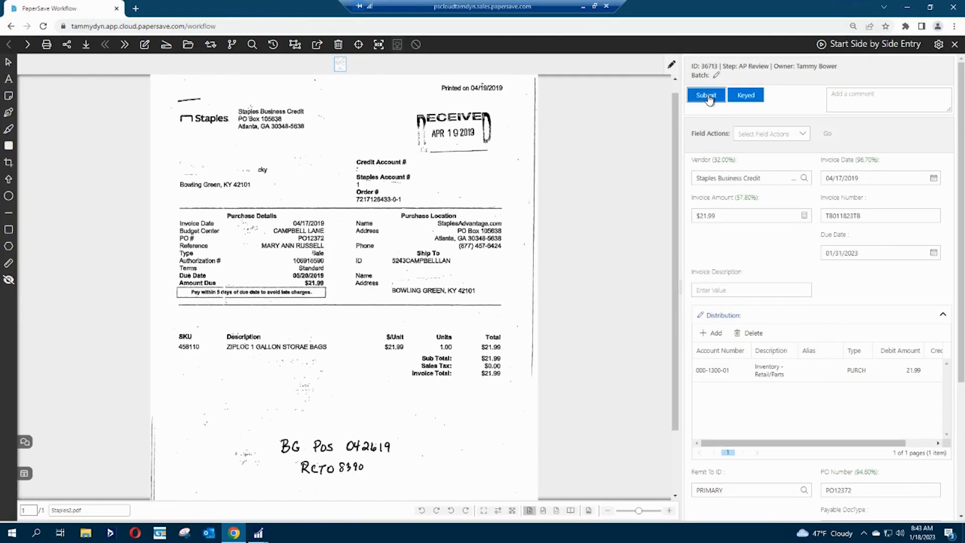
{"action": "left_click", "coordinate": [708, 96]}
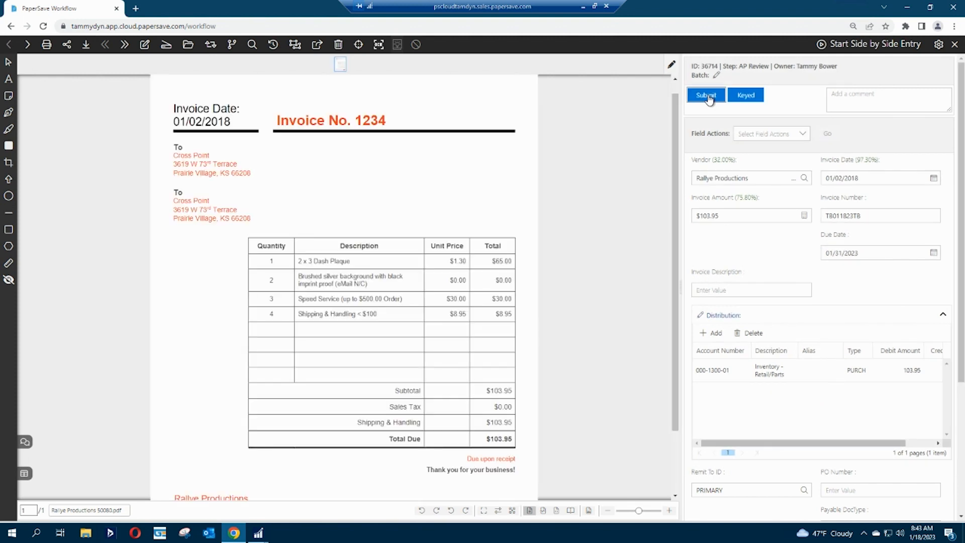
{"action": "left_click", "coordinate": [707, 96]}
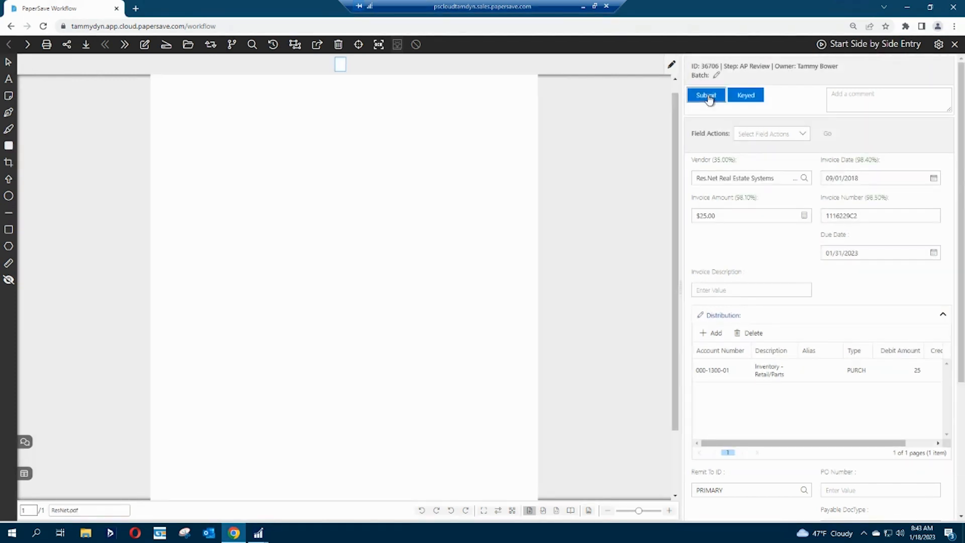
{"action": "left_click", "coordinate": [707, 96]}
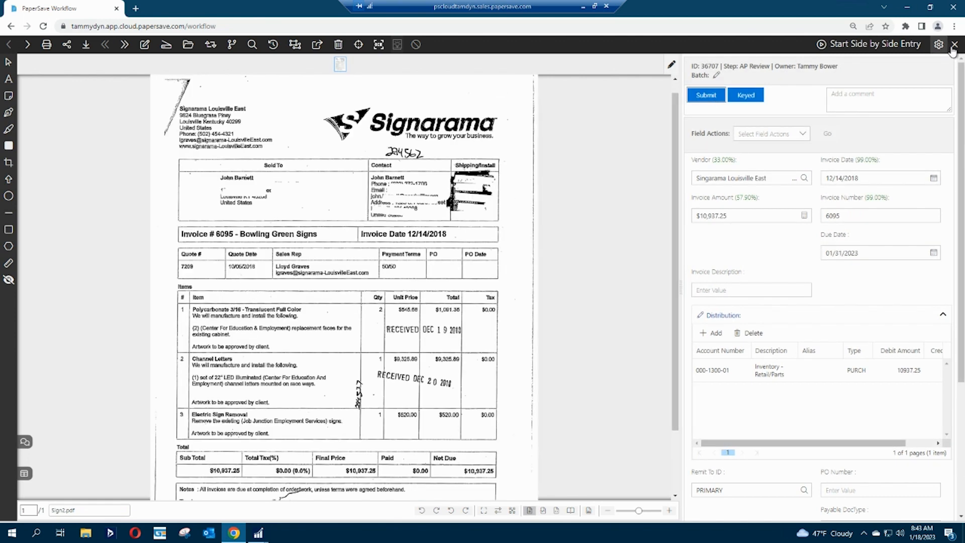
Switch to Microsoft Dynamics GP and close the open Payables Transaction Entry window.
{"action": "left_click", "coordinate": [257, 534]}
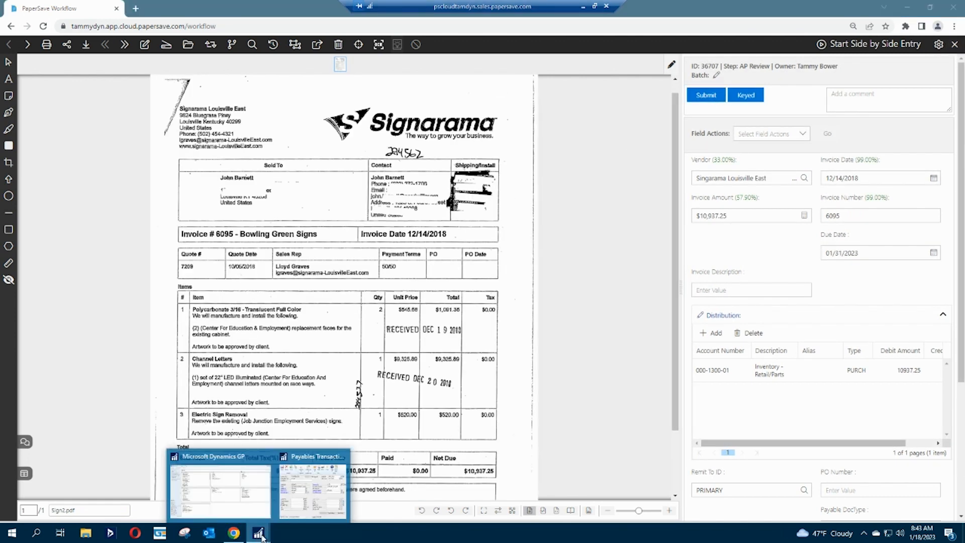
{"action": "left_click", "coordinate": [243, 501]}
{"action": "mouse_move", "coordinate": [258, 532]}
{"action": "left_click", "coordinate": [311, 490]}
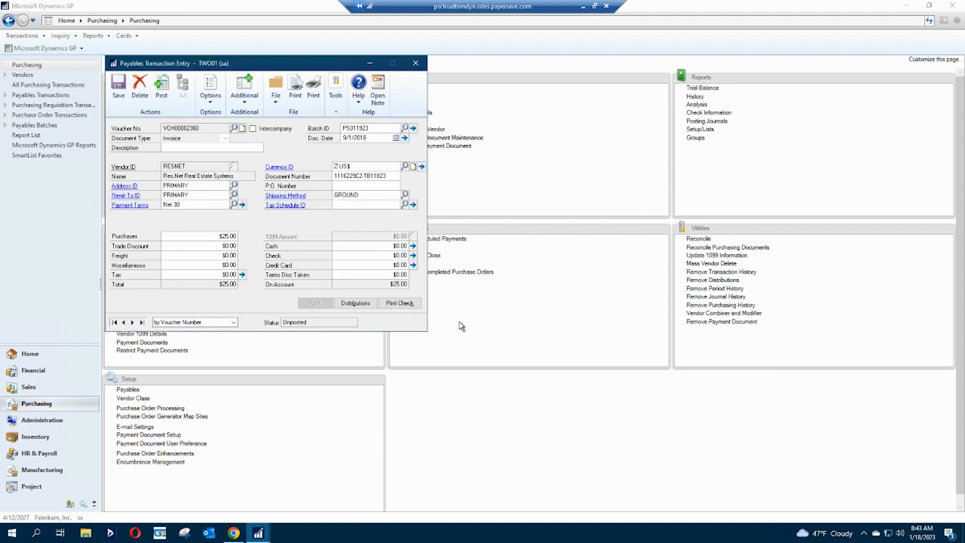
{"action": "left_click", "coordinate": [415, 63]}
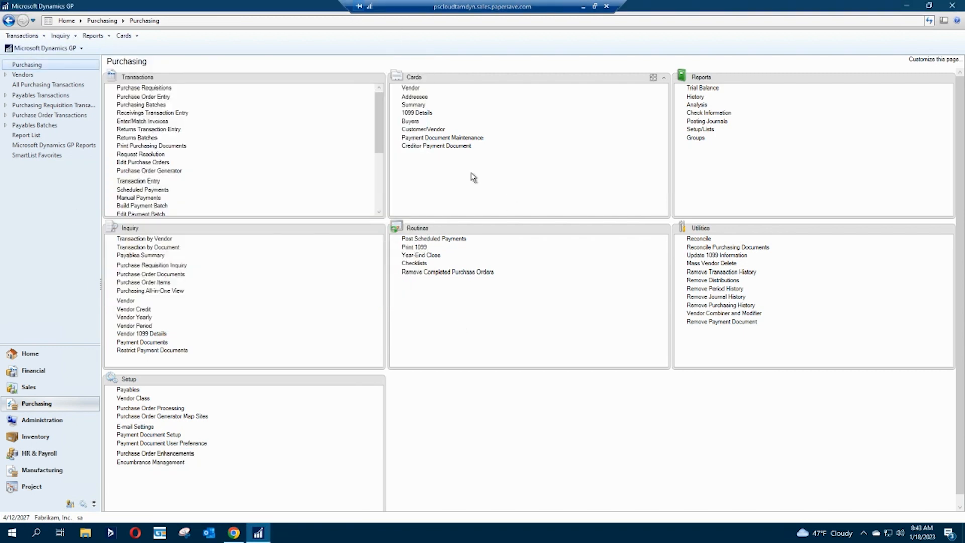
Open Payables Transaction Entry, set record browsing to by Voucher Number, and go to the last voucher.
{"action": "left_click", "coordinate": [132, 181]}
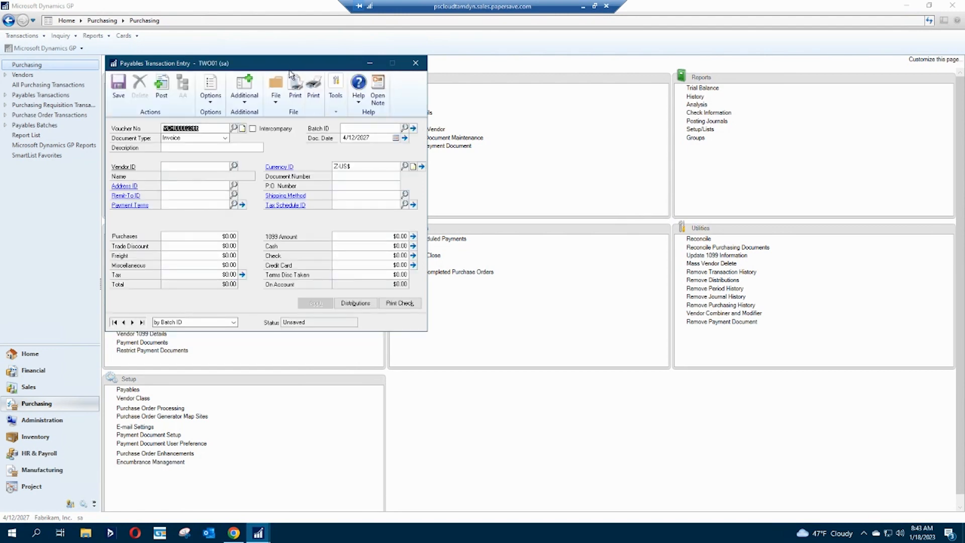
{"action": "left_click", "coordinate": [176, 321]}
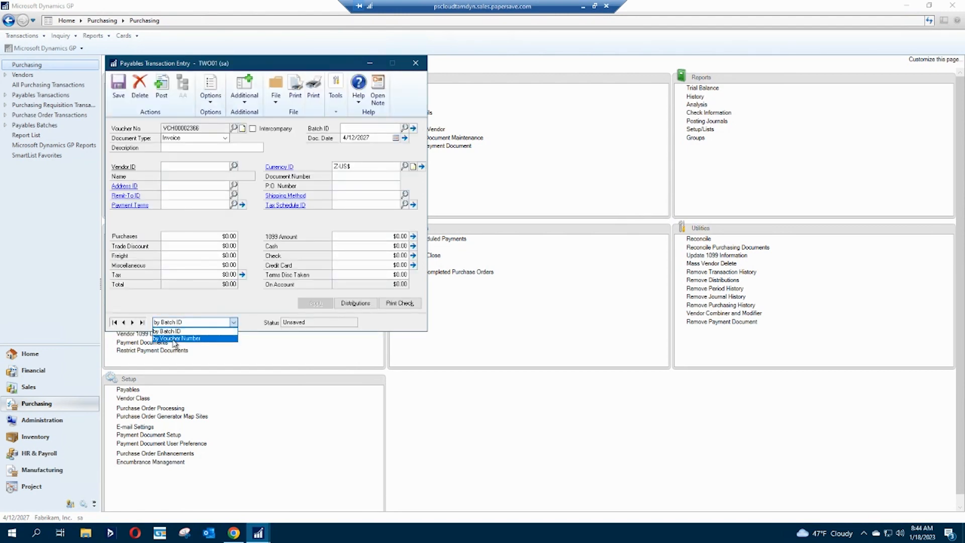
{"action": "left_click", "coordinate": [175, 344]}
{"action": "left_click", "coordinate": [143, 322]}
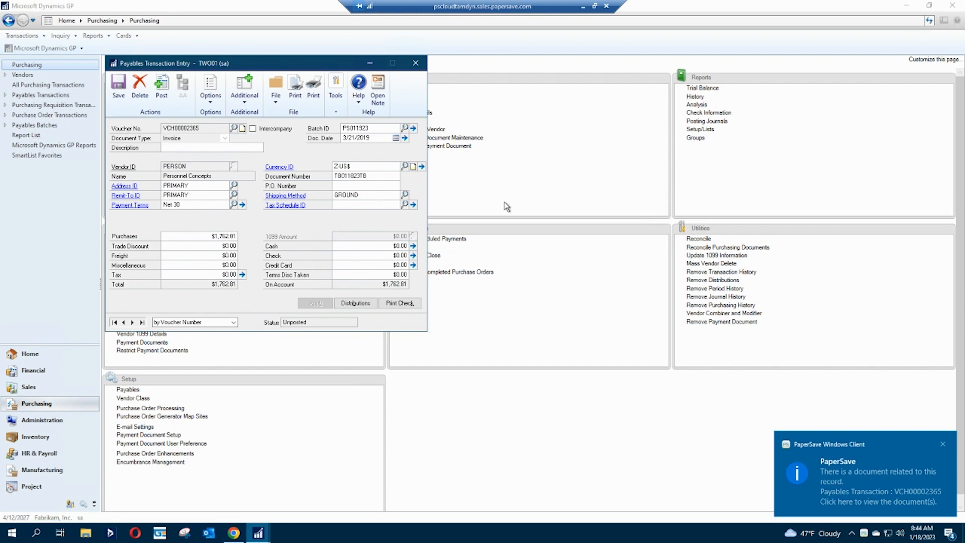
View the PaperSave document related to the Personnel Concepts voucher, examine its workflow item history, and close the document.
{"action": "left_click", "coordinate": [852, 476]}
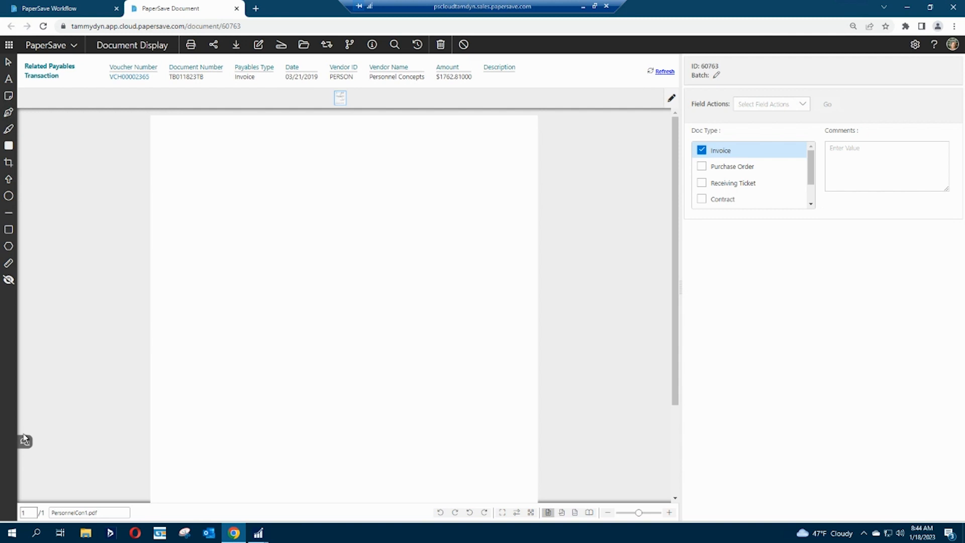
{"action": "left_click", "coordinate": [24, 441]}
{"action": "left_click", "coordinate": [134, 64]}
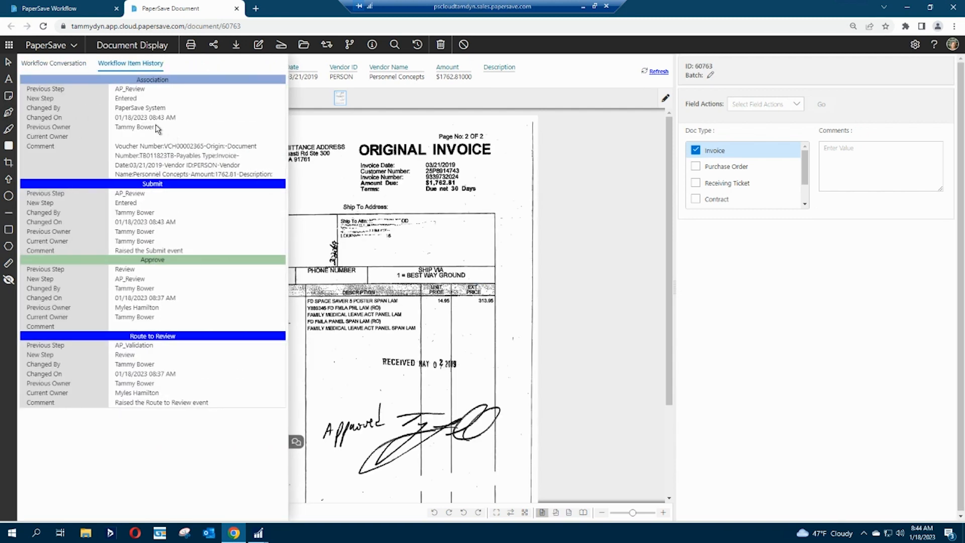
{"action": "left_click", "coordinate": [358, 171]}
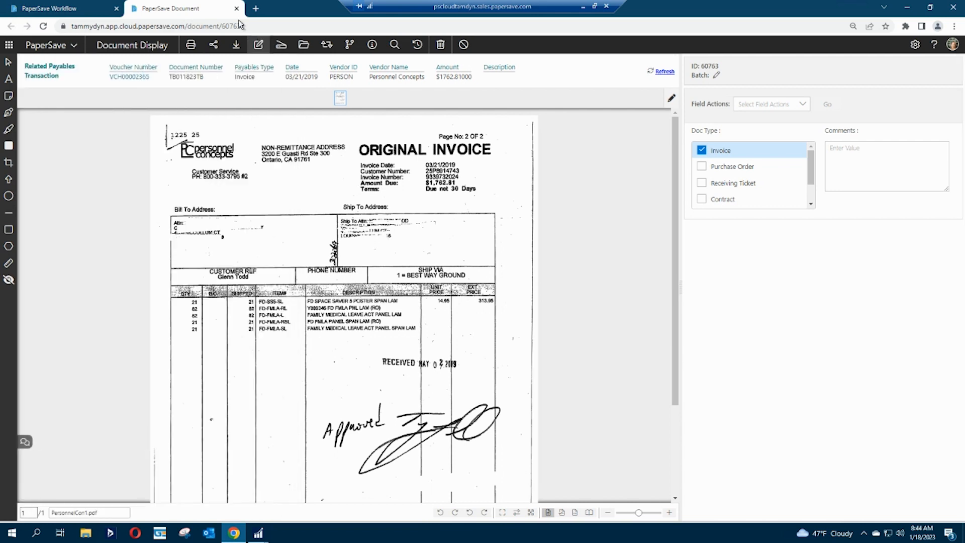
{"action": "left_click", "coordinate": [237, 8]}
Return to Microsoft Dynamics GP, go to the previous voucher, and view its related PaperSave document before closing it.
{"action": "mouse_move", "coordinate": [257, 533]}
{"action": "left_click", "coordinate": [224, 499]}
{"action": "left_click", "coordinate": [312, 487]}
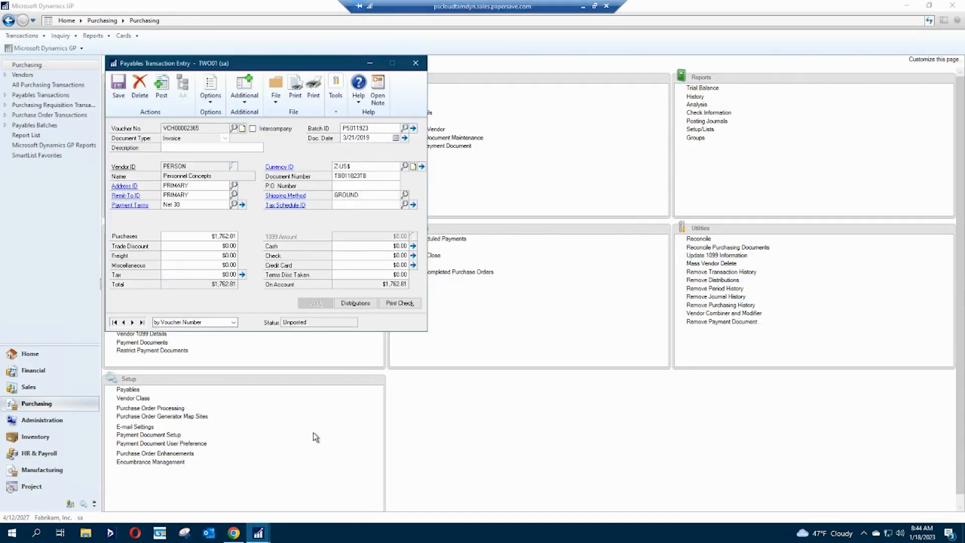
{"action": "left_click", "coordinate": [123, 322]}
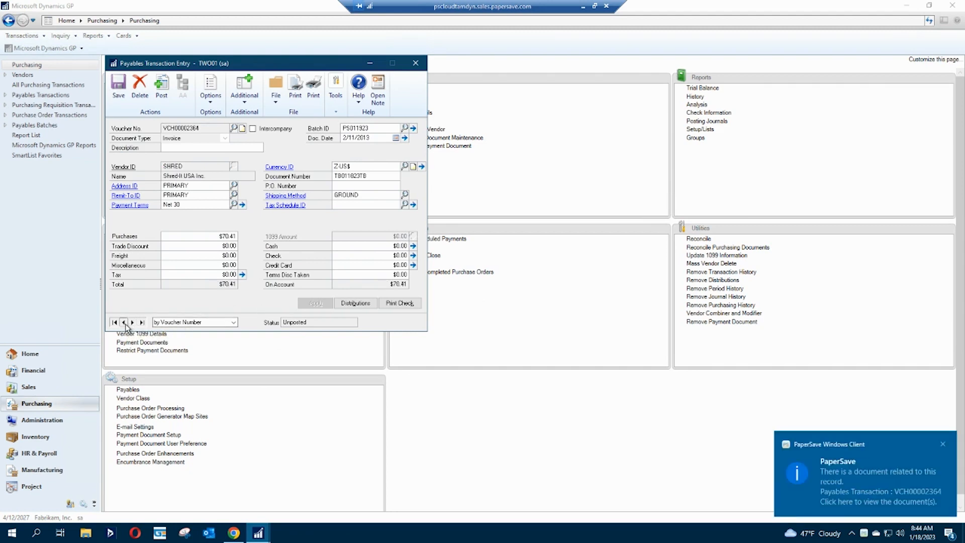
{"action": "left_click", "coordinate": [837, 482]}
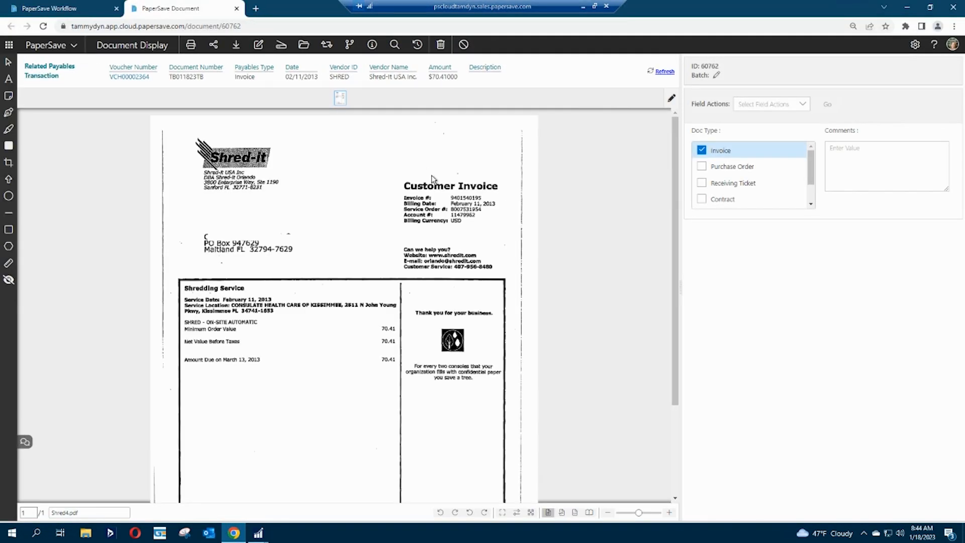
{"action": "left_click", "coordinate": [236, 10]}
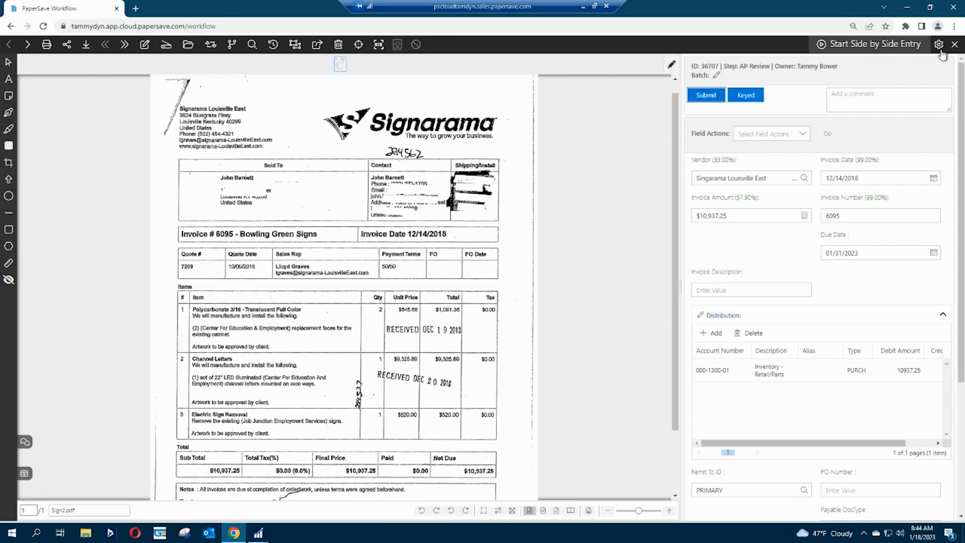
Close the open Signarama invoice and show the workflow's invoice dashboard with outstanding items charted per user.
{"action": "left_click", "coordinate": [954, 45]}
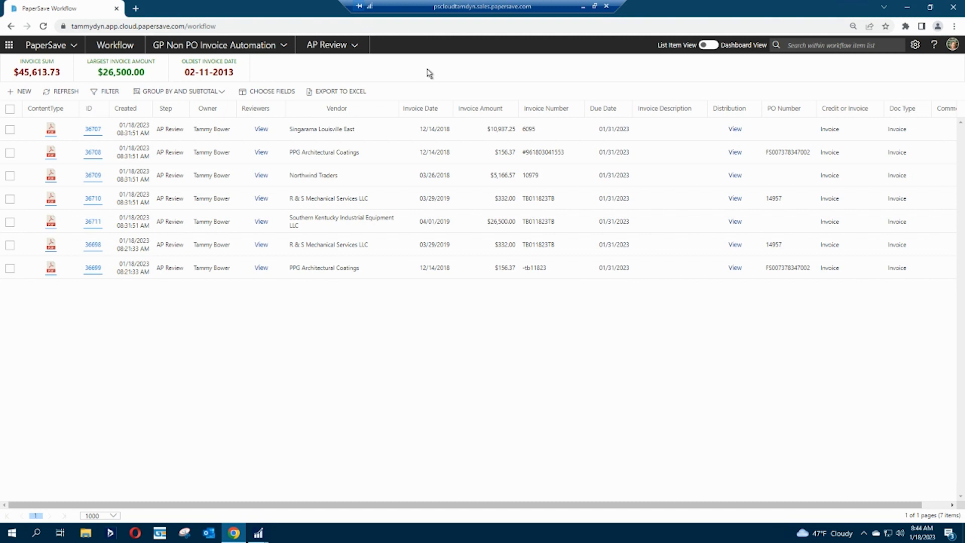
{"action": "left_click", "coordinate": [708, 46]}
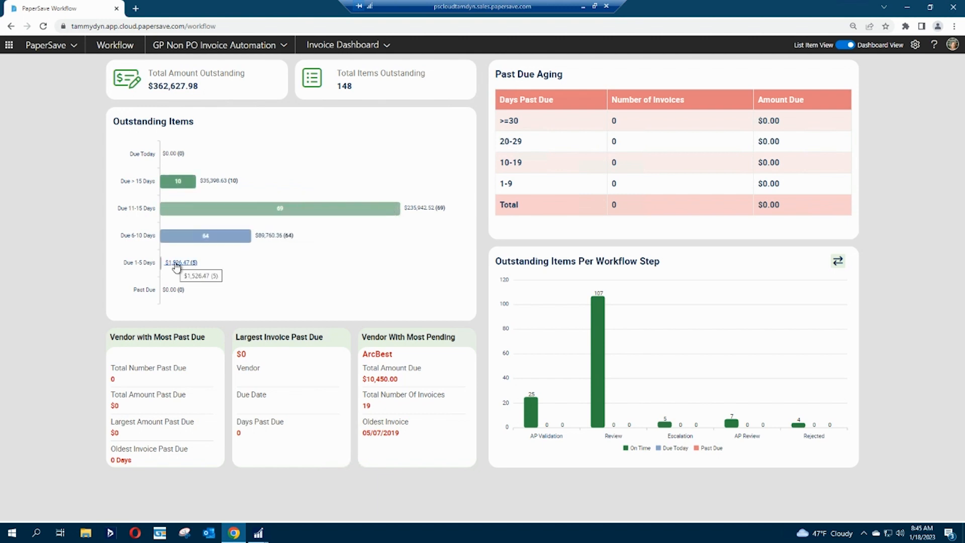
{"action": "left_click", "coordinate": [838, 265]}
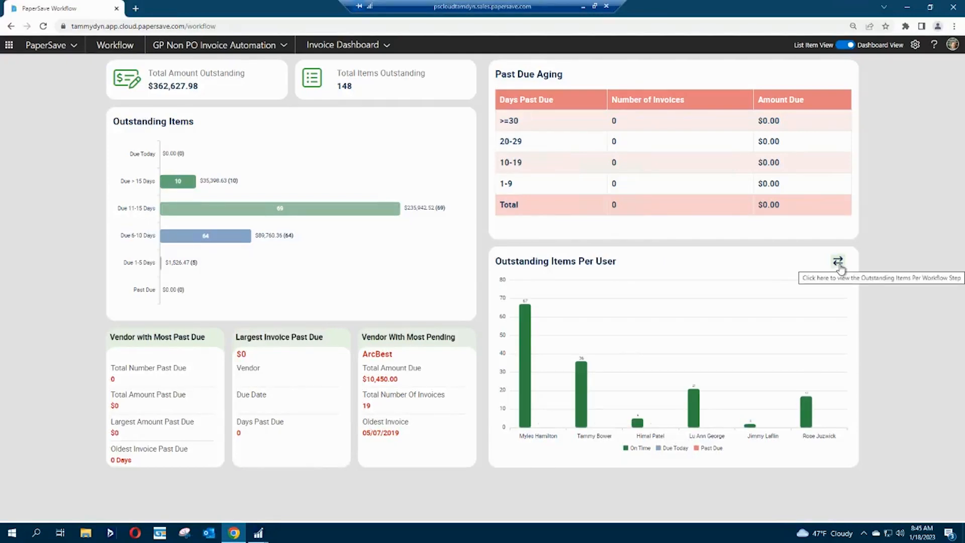
View the on-time outstanding items of the third user in the chart, select them all to inspect the available bulk actions, and close the list.
{"action": "left_click", "coordinate": [637, 424]}
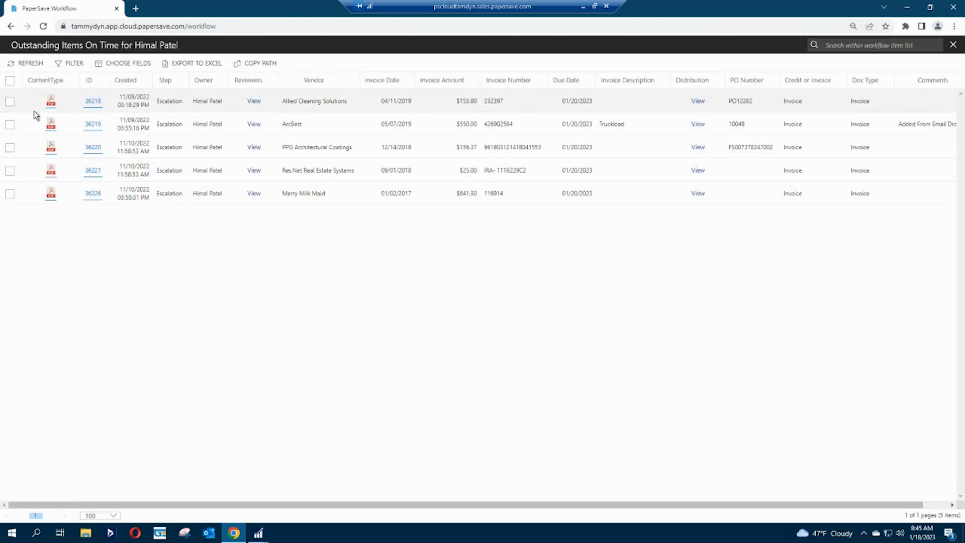
{"action": "left_click", "coordinate": [10, 80]}
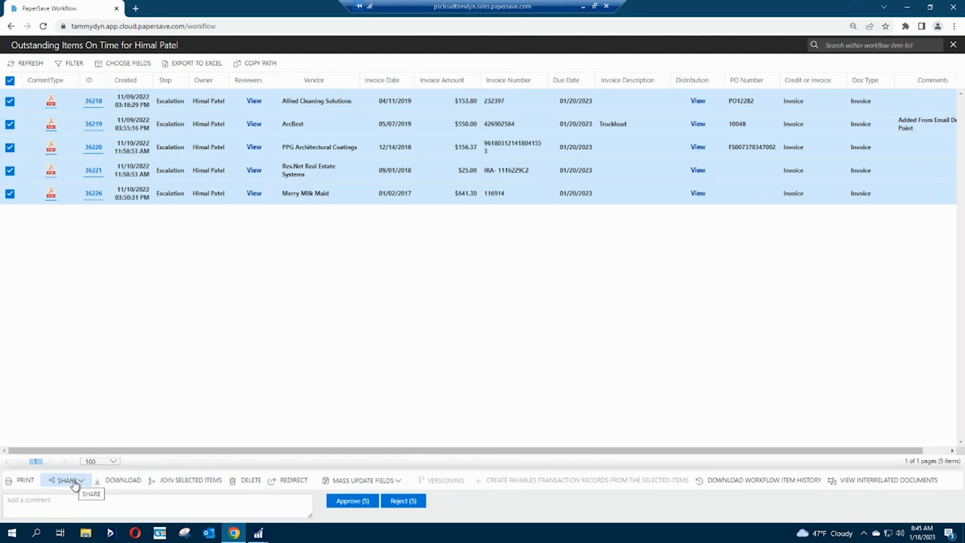
{"action": "left_click", "coordinate": [953, 44]}
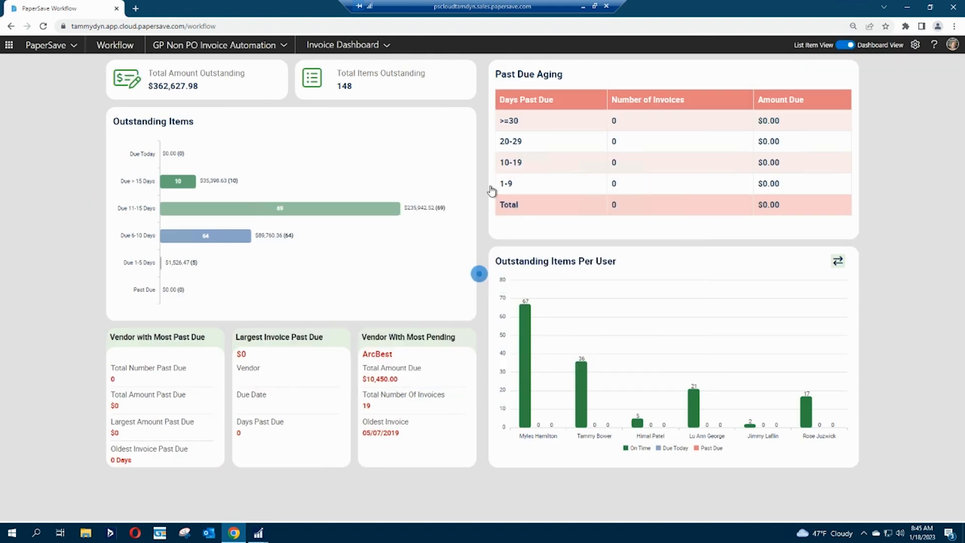